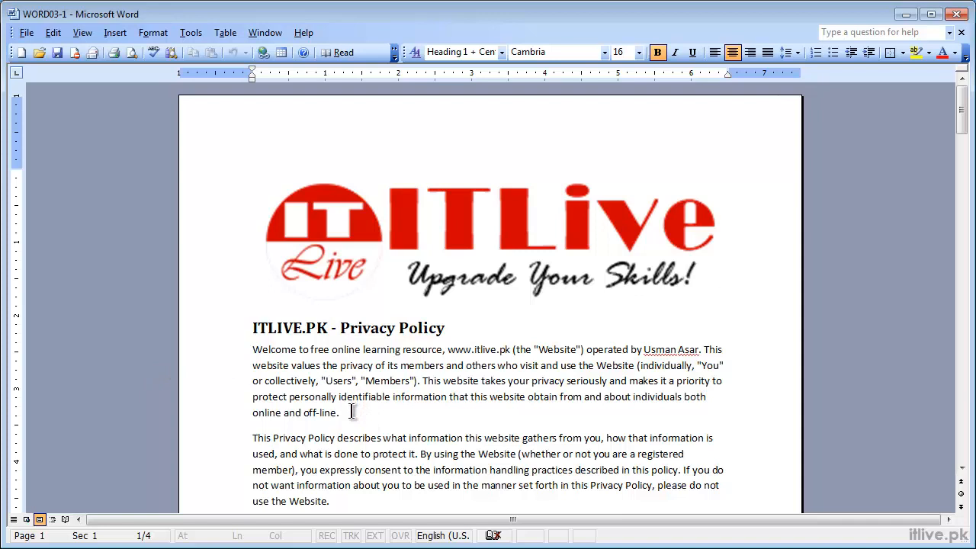
- Delete the first two paragraphs below the "ITLIVE.PK - Privacy Policy" heading
left_click_drag(351, 412, 255, 358)
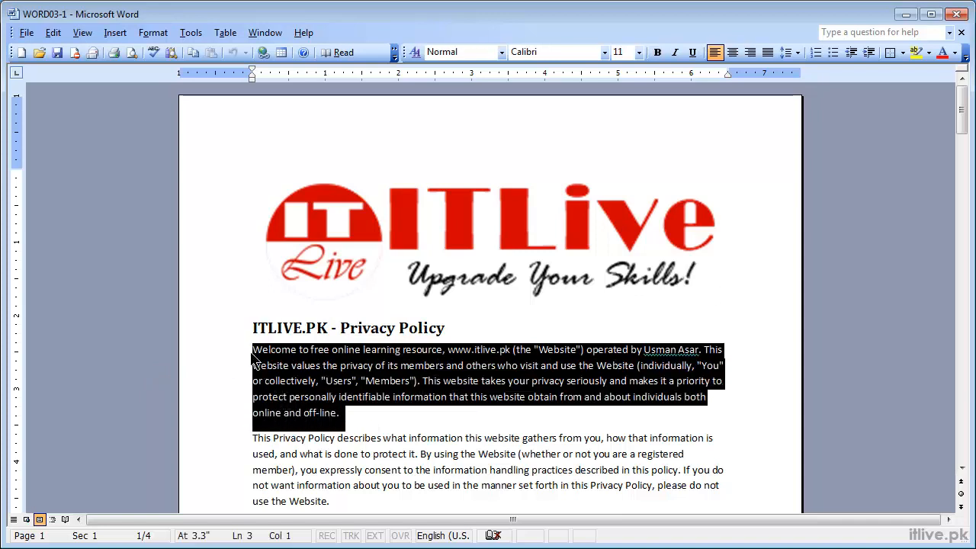
key("Delete")
left_click_drag(365, 414, 237, 364)
key("Delete")
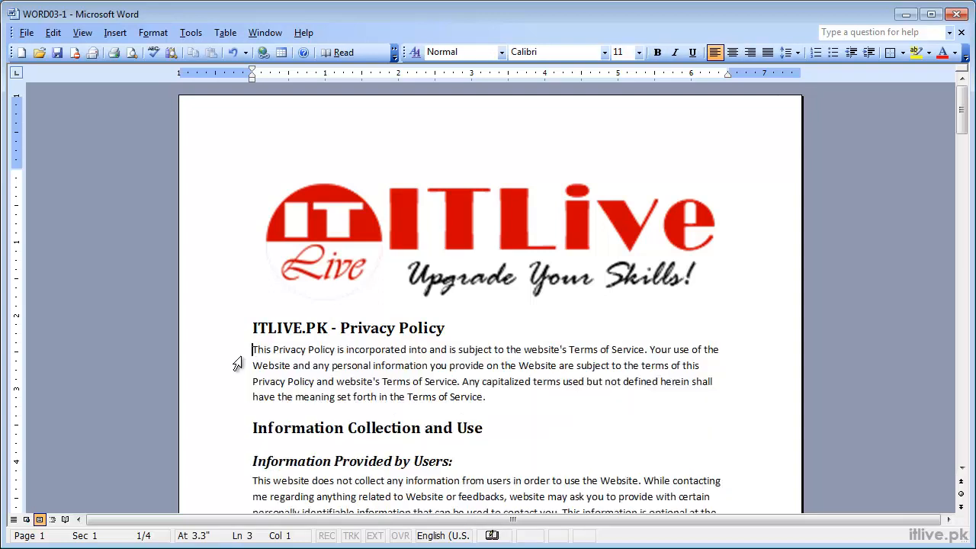
- Append "Some Additional Text" to the "Information Collection and Use" heading, correcting the misspelled word
scroll(412, 365, "down", 4)
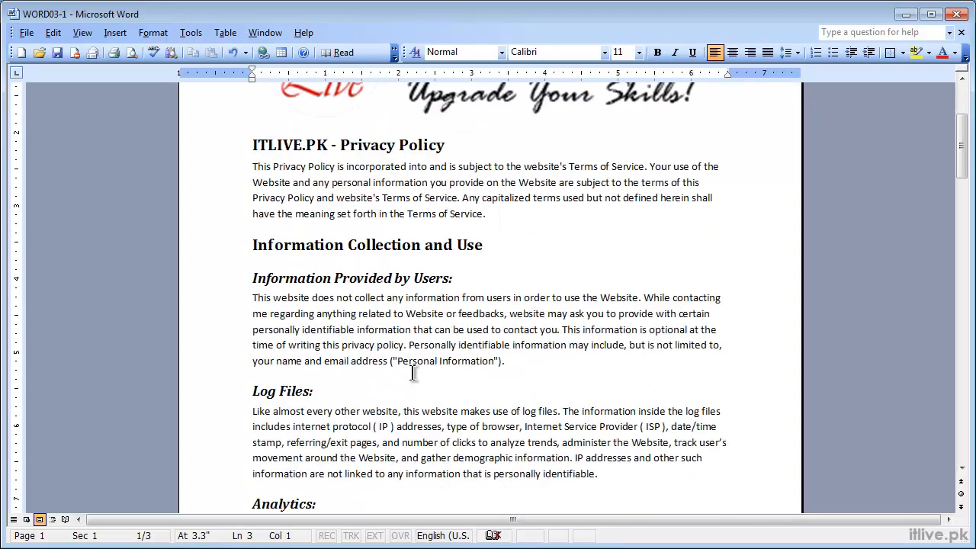
left_click(501, 241)
type("Seme Additional ")
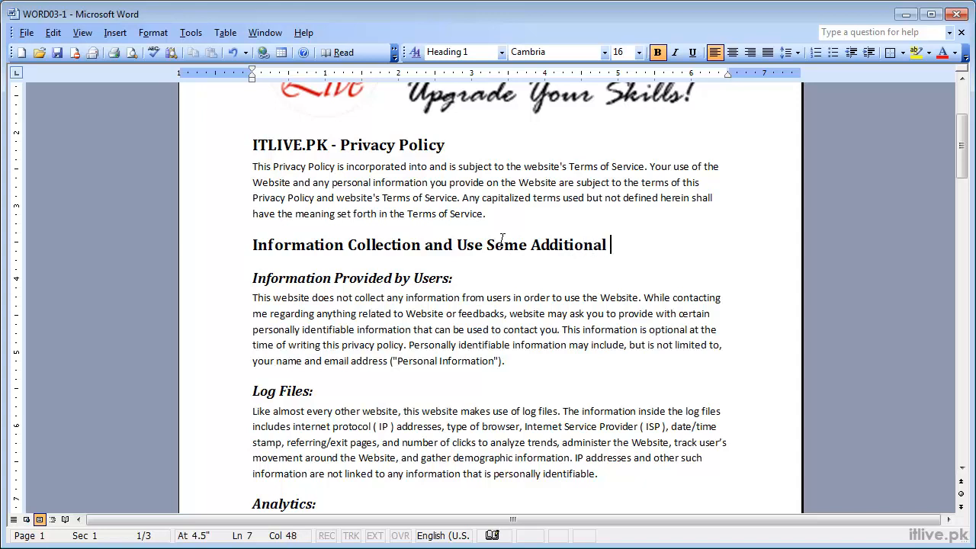
type("Text")
right_click(502, 242)
left_click(526, 252)
- Delete the body paragraph below the "Log Files:" heading, keeping the heading itself
scroll(359, 336, "down", 1)
scroll(359, 335, "down", 1)
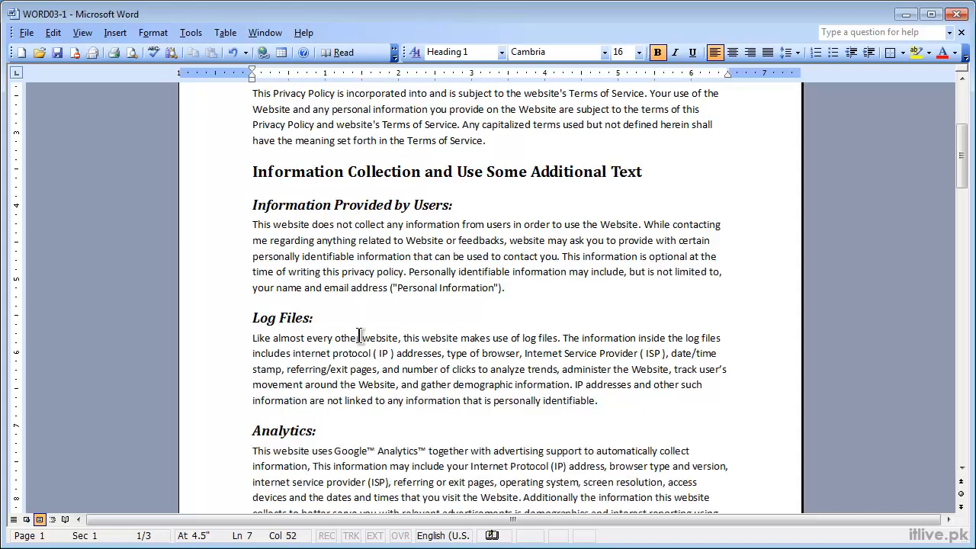
left_click_drag(596, 402, 260, 347)
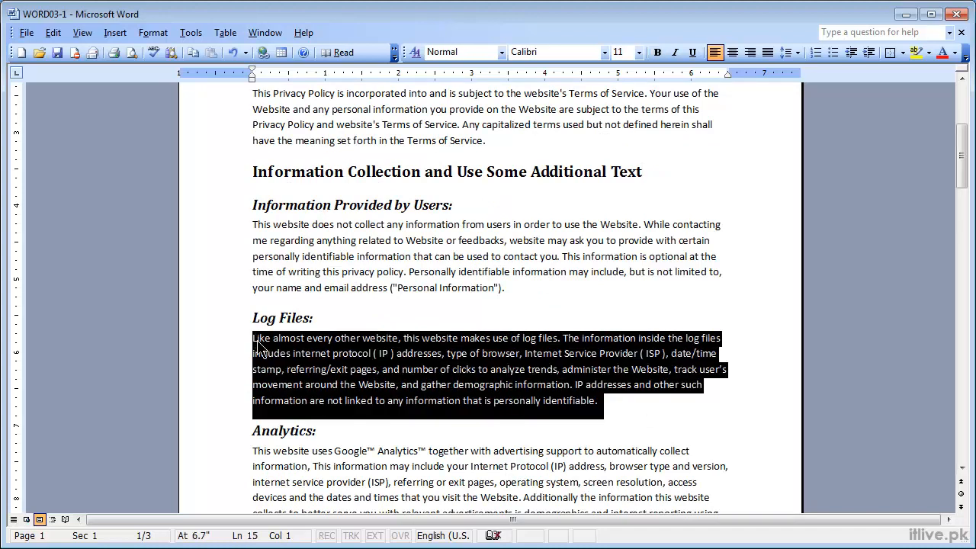
key("Delete")
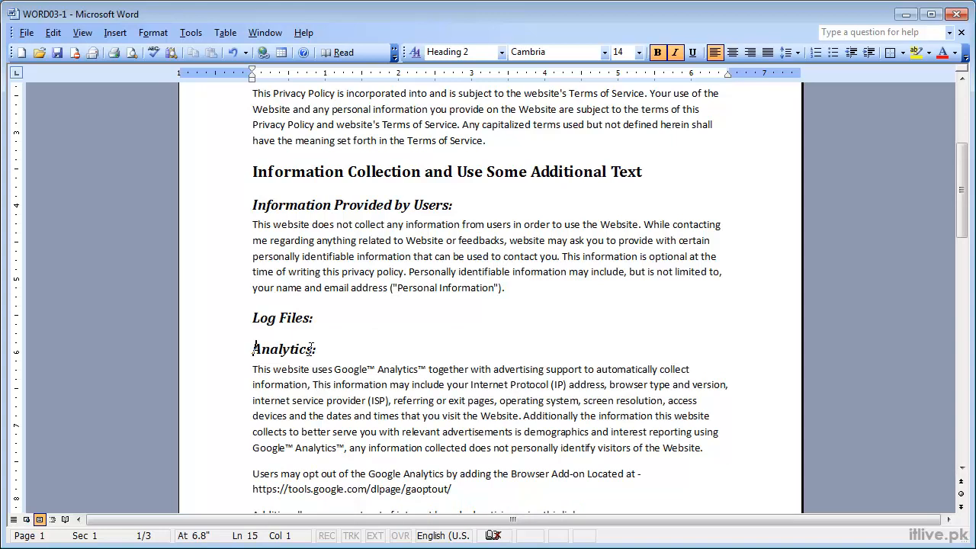
- Append "Another Additional Line" to the end of the "Analytics:" heading
left_click(357, 346)
type("Another Additional Line")
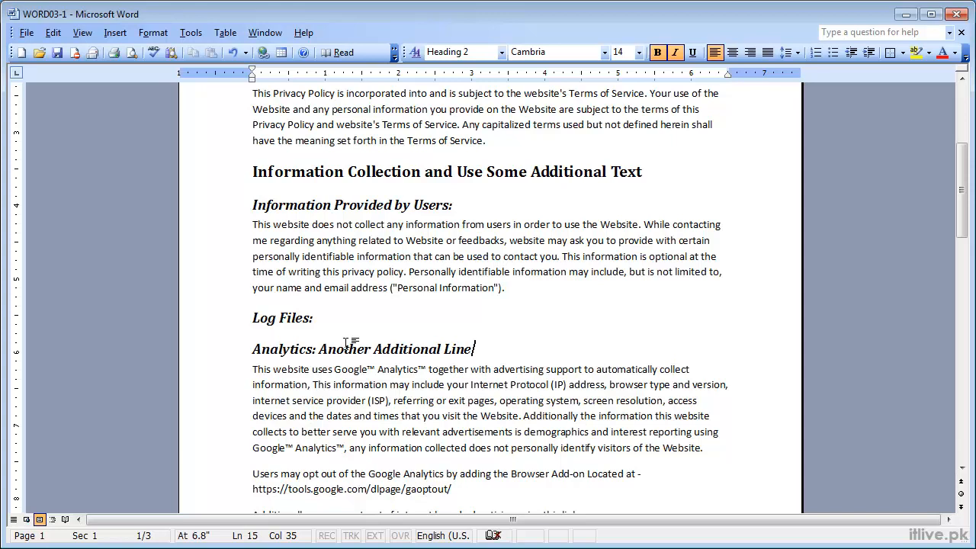
scroll(347, 345, "up", 3)
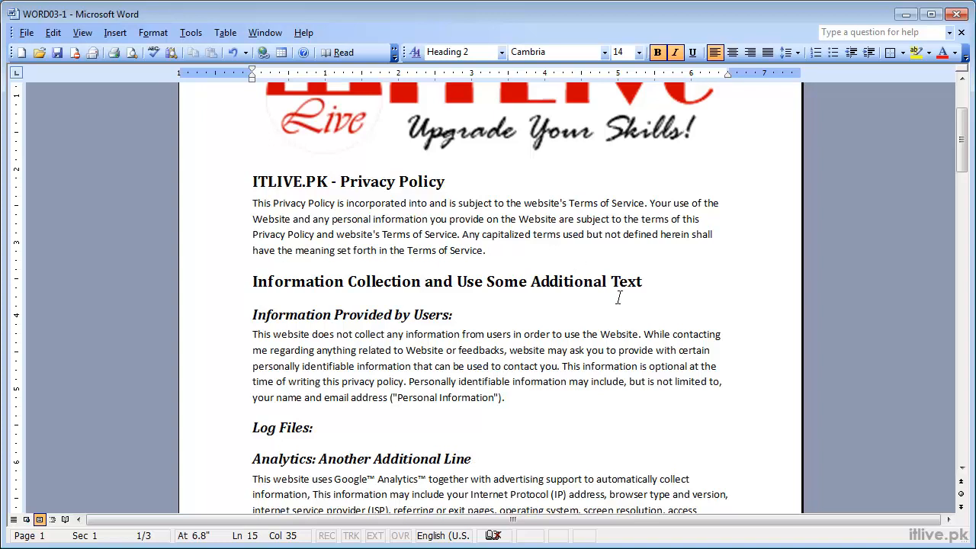
scroll(488, 292, "down", 1)
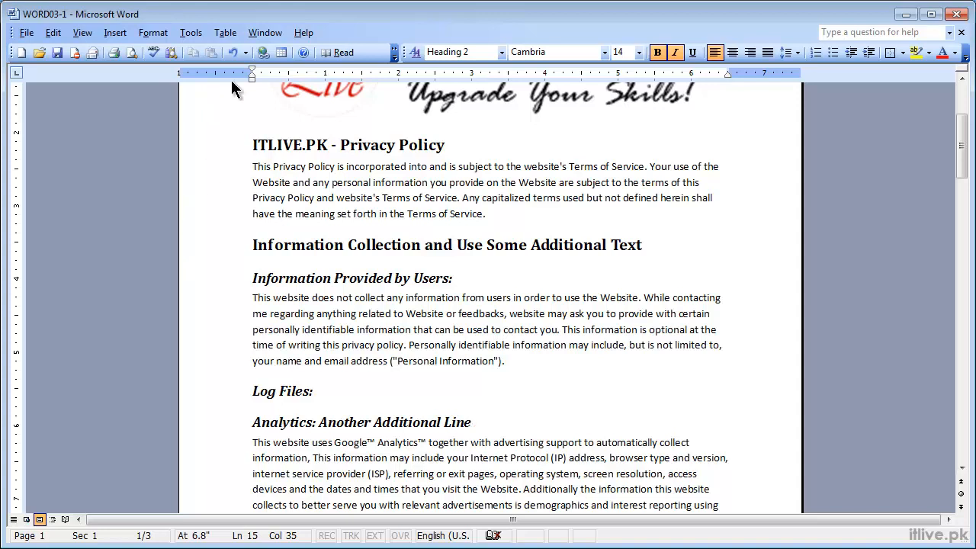
- Undo the typing of "Another Additional Line" in the Analytics heading and redo it
left_click(394, 53)
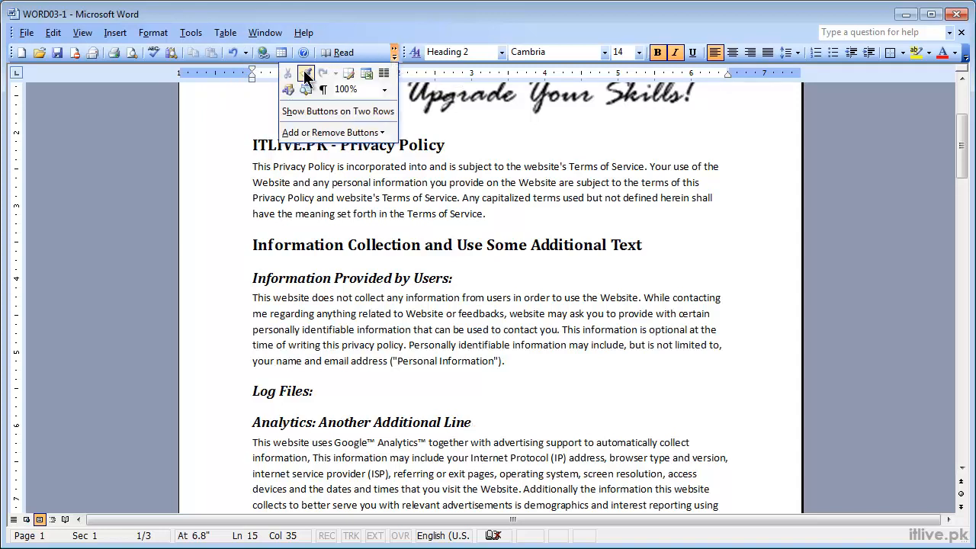
left_click(231, 56)
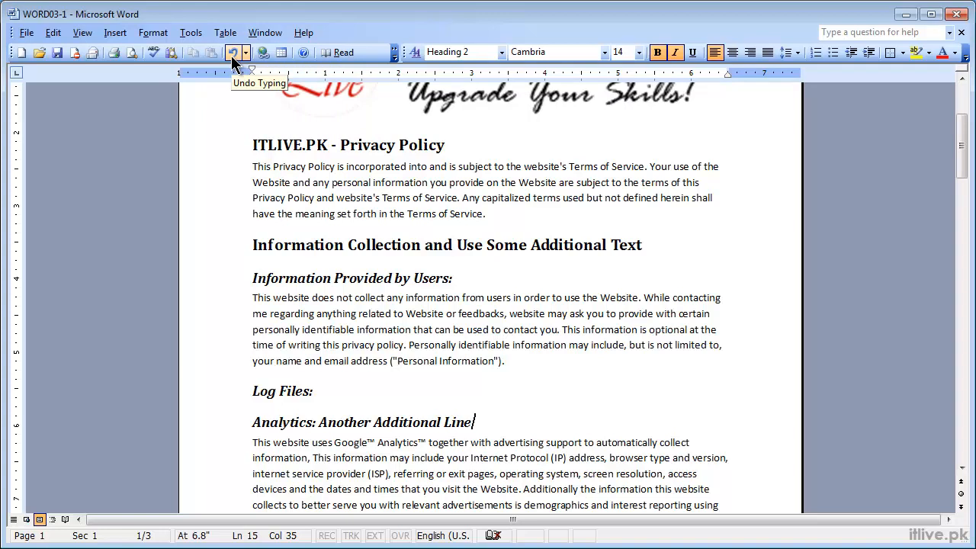
left_click(52, 34)
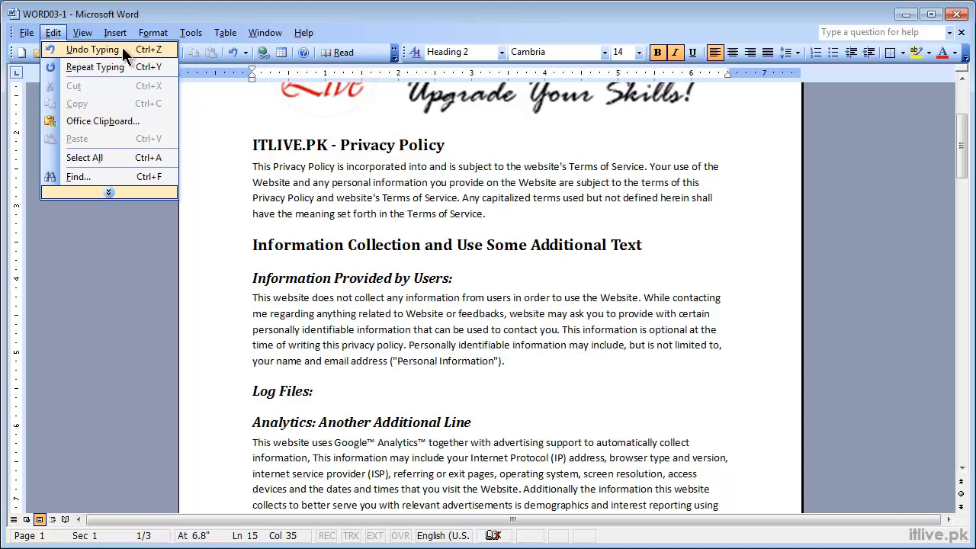
left_click(91, 49)
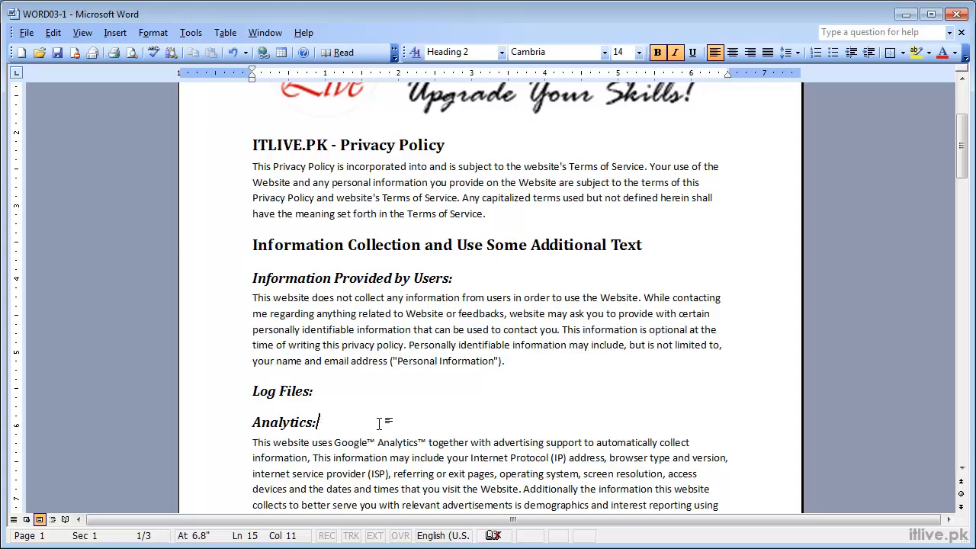
left_click(395, 58)
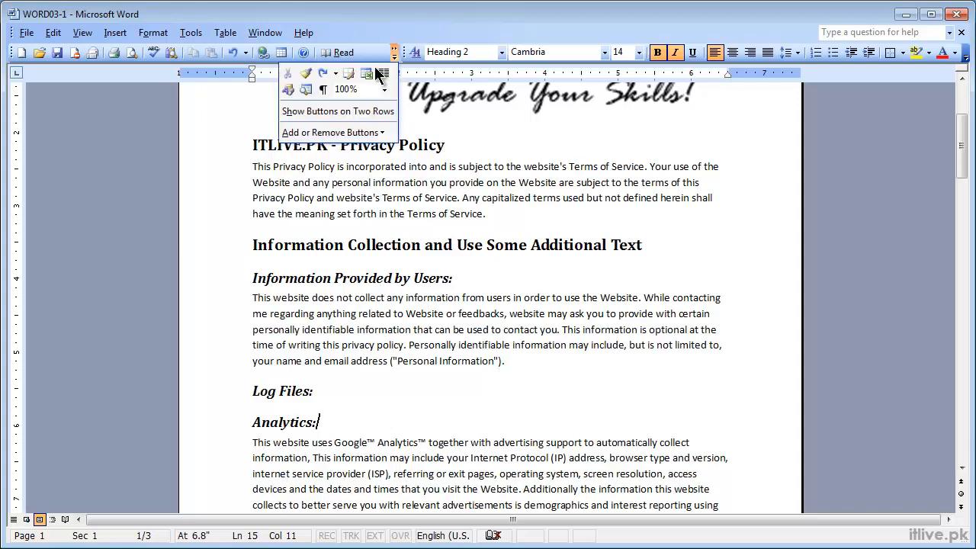
left_click(323, 74)
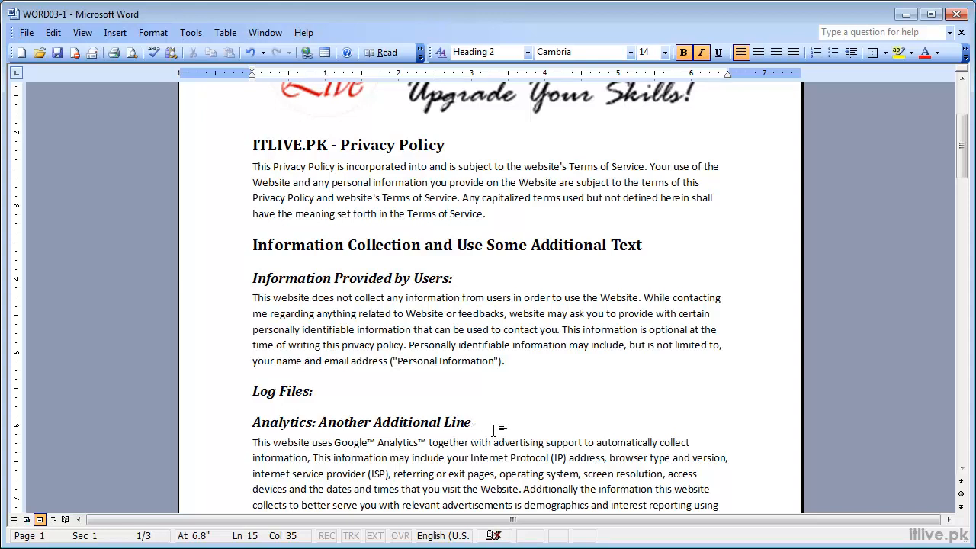
- Undo all five recorded edits at once from the undo history, back through the first paragraph deletion
left_click(263, 53)
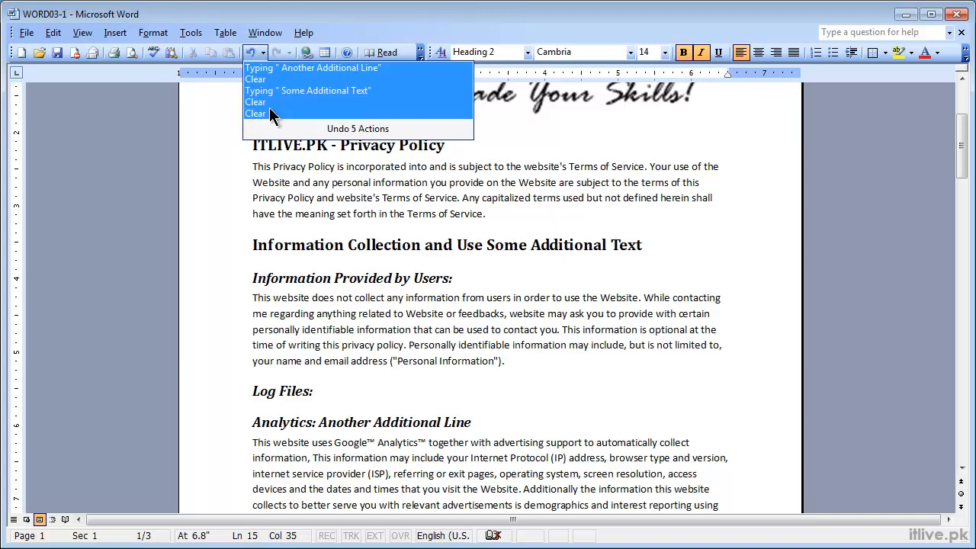
left_click(292, 146)
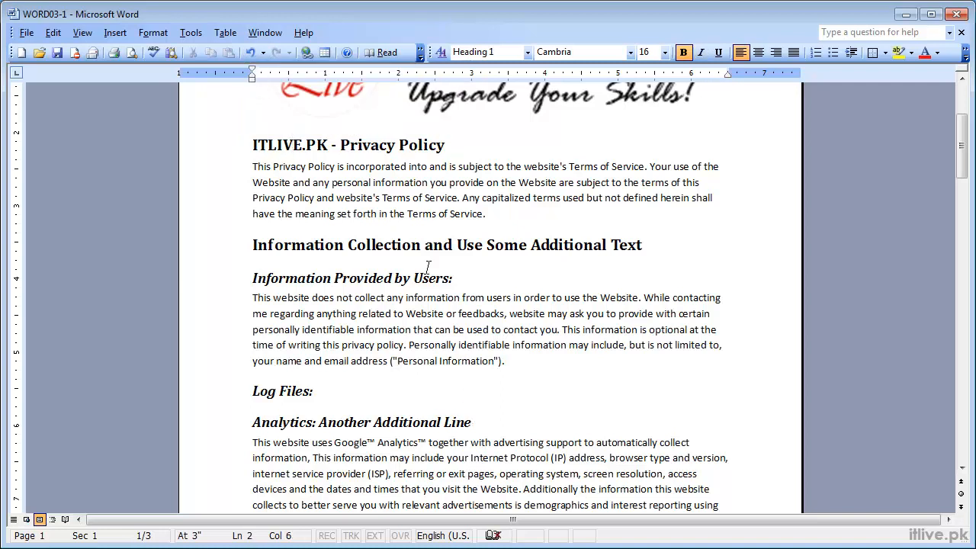
left_click(263, 53)
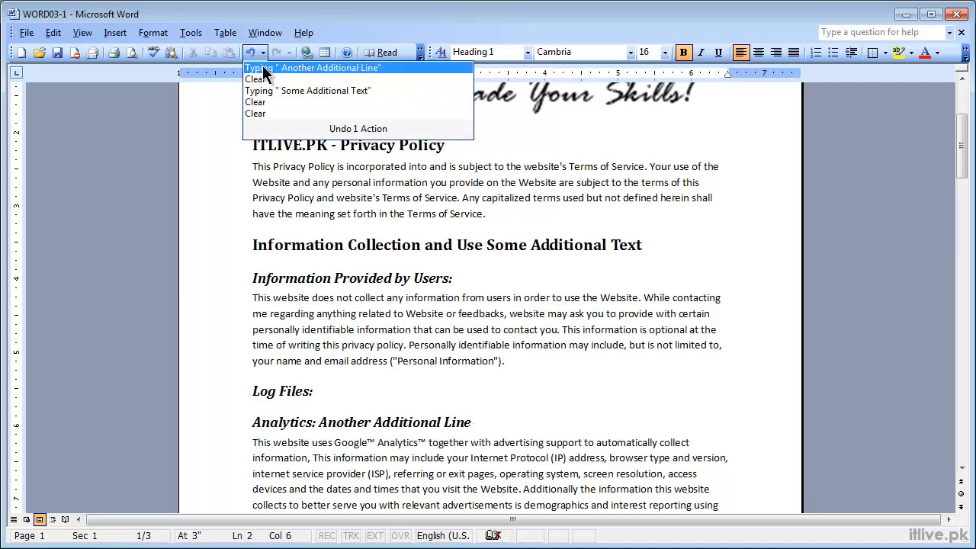
left_click(265, 112)
left_click(433, 301)
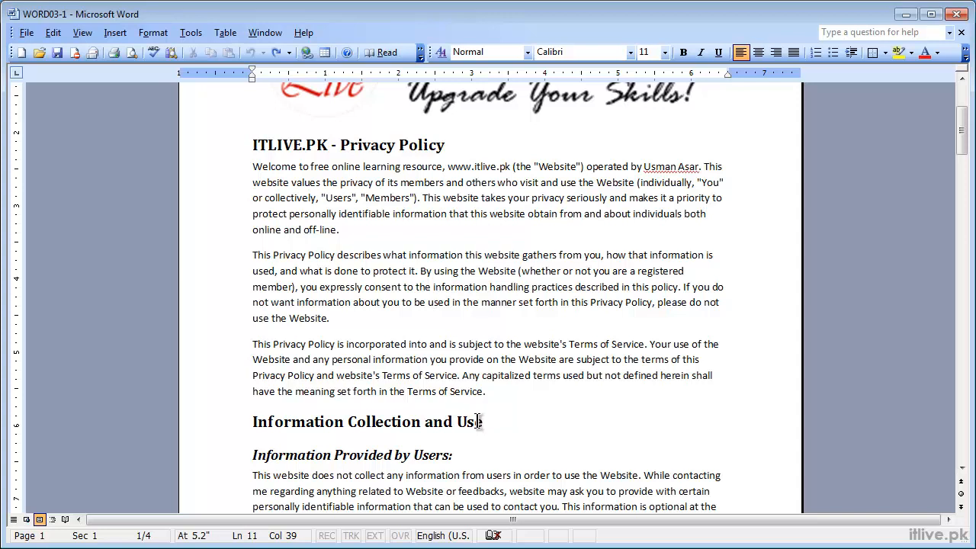
- Redo all five undone edits at once, through the typing of "Another Additional Line", and review the document
scroll(577, 418, "down", 7)
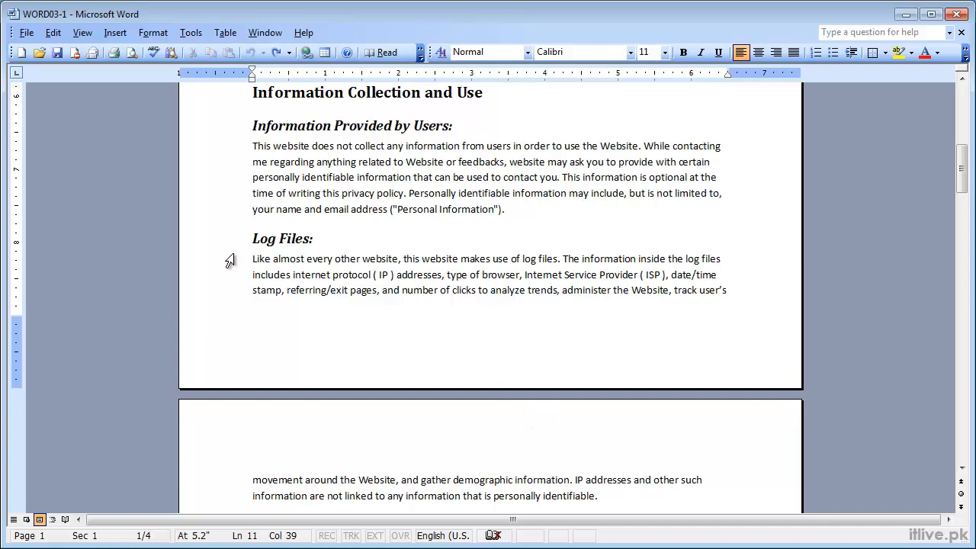
left_click(289, 53)
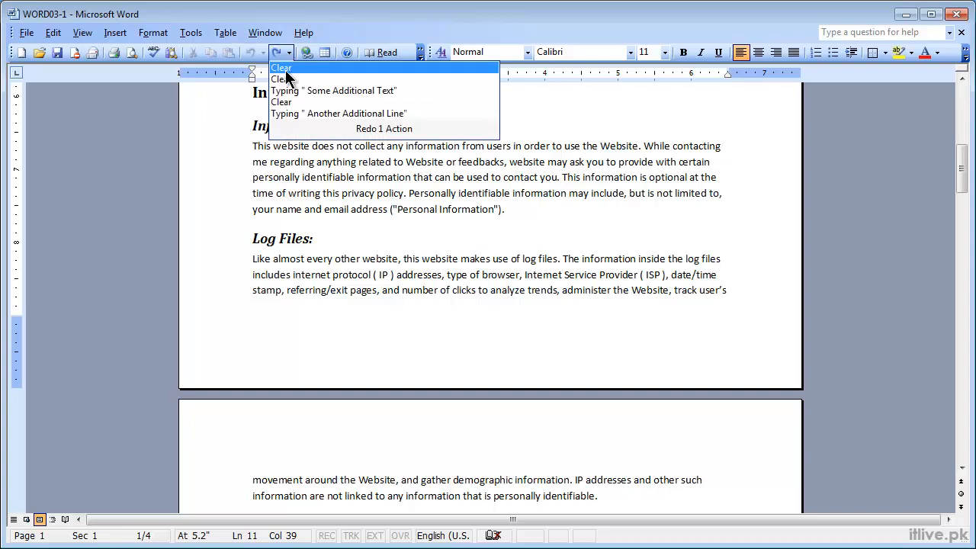
left_click(286, 118)
scroll(267, 243, "up", 10)
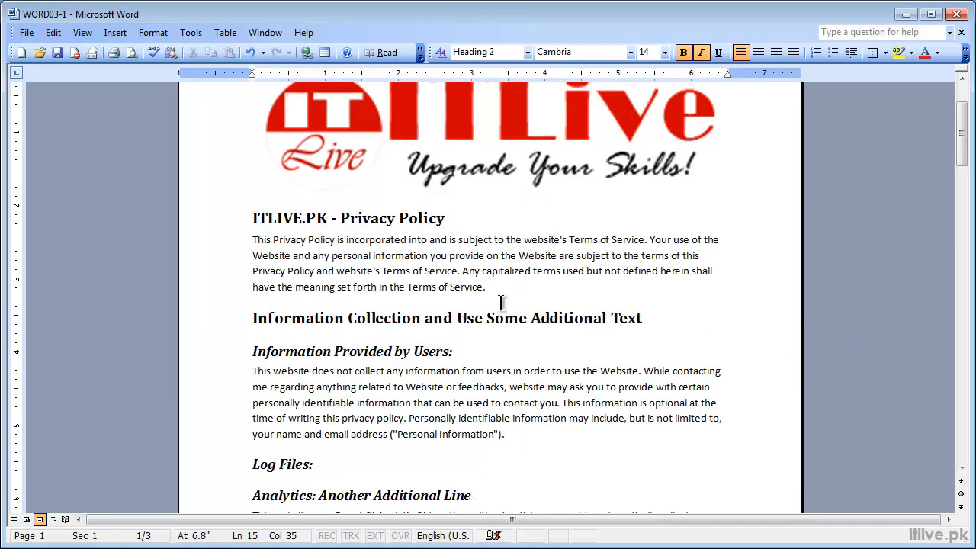
scroll(488, 328, "down", 4)
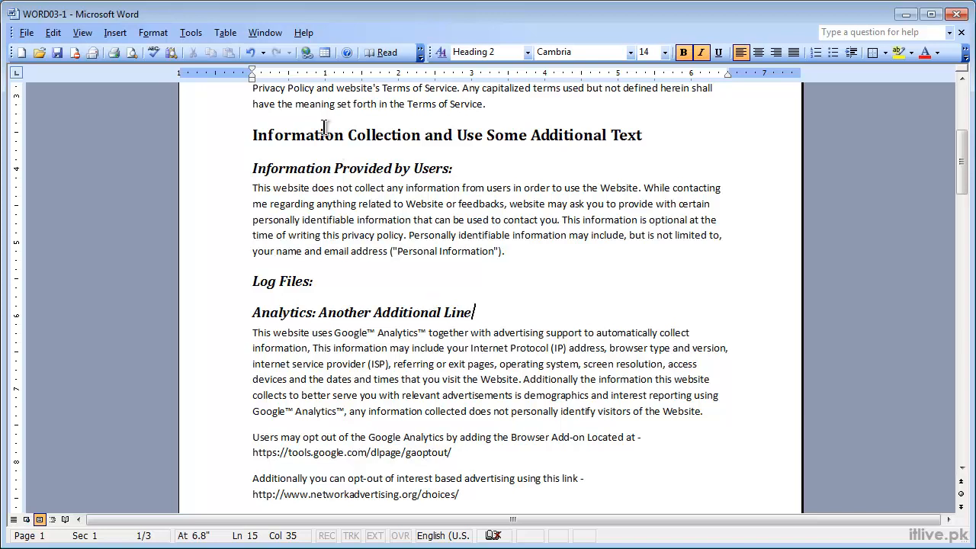
- Revert the document to its original text by undoing the five redone edits in a single operation
left_click(263, 53)
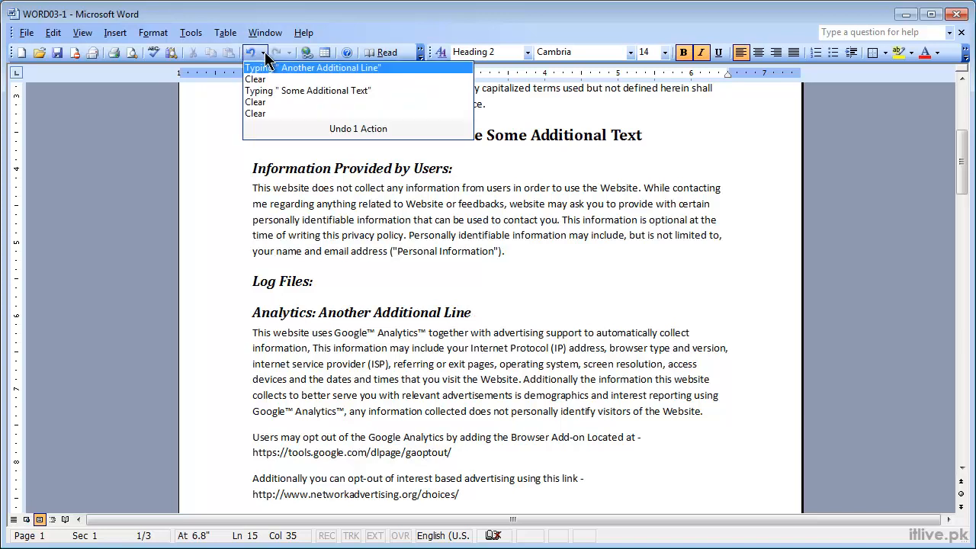
left_click(272, 115)
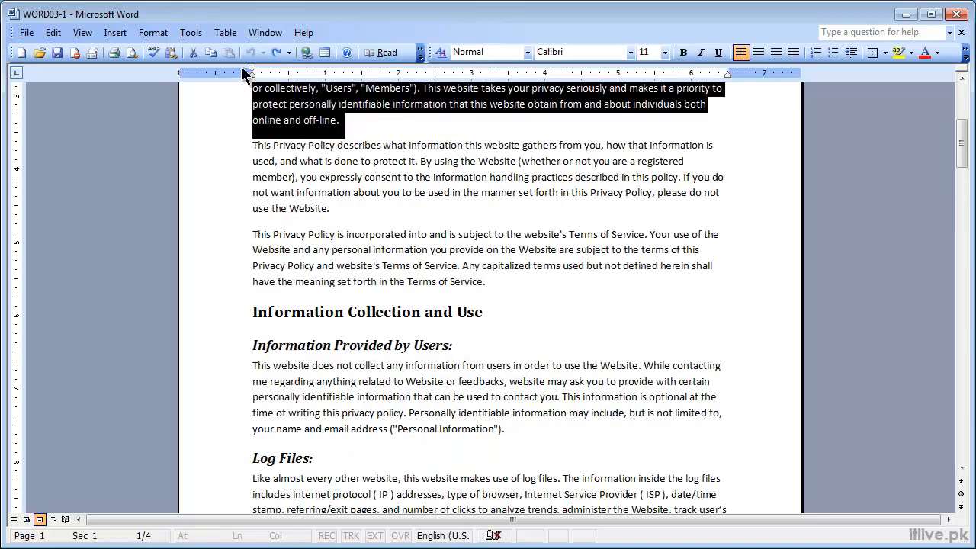